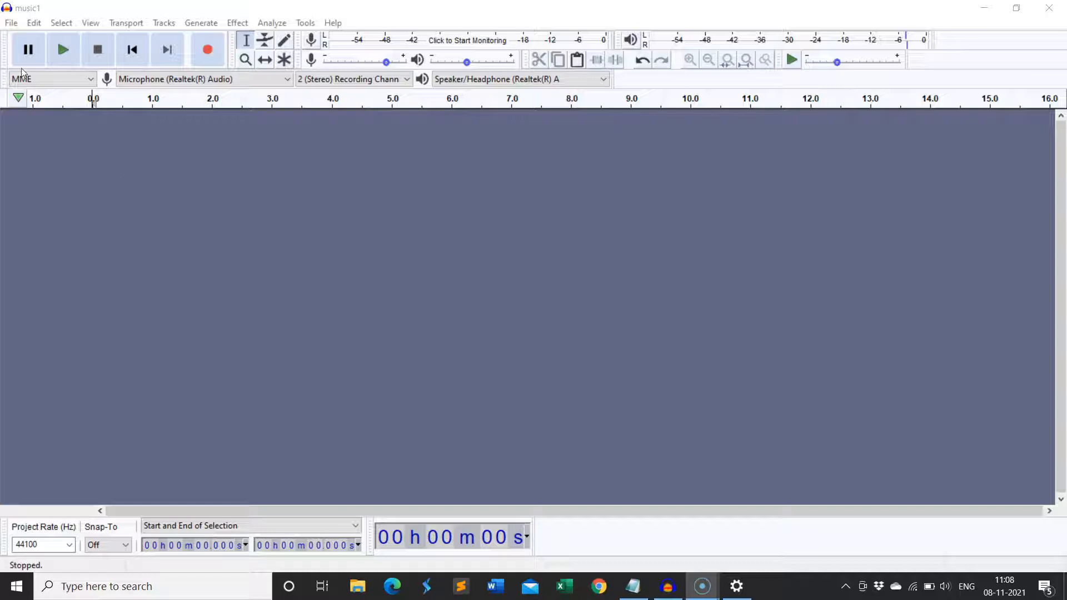
- Open the music1.mp3 file from the Desktop
left_click(10, 24)
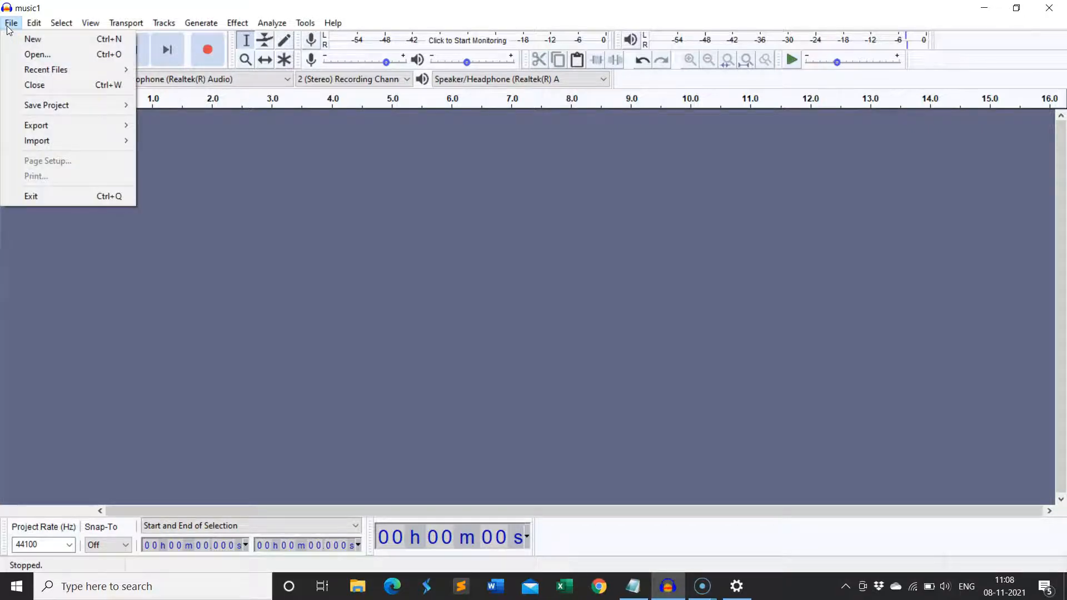
left_click(39, 56)
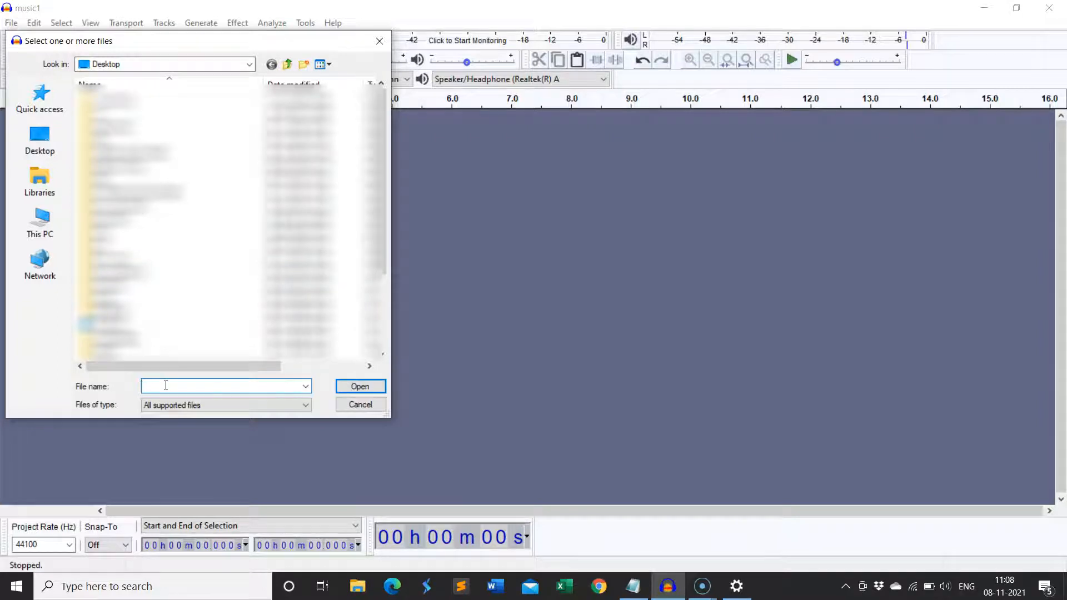
type("music")
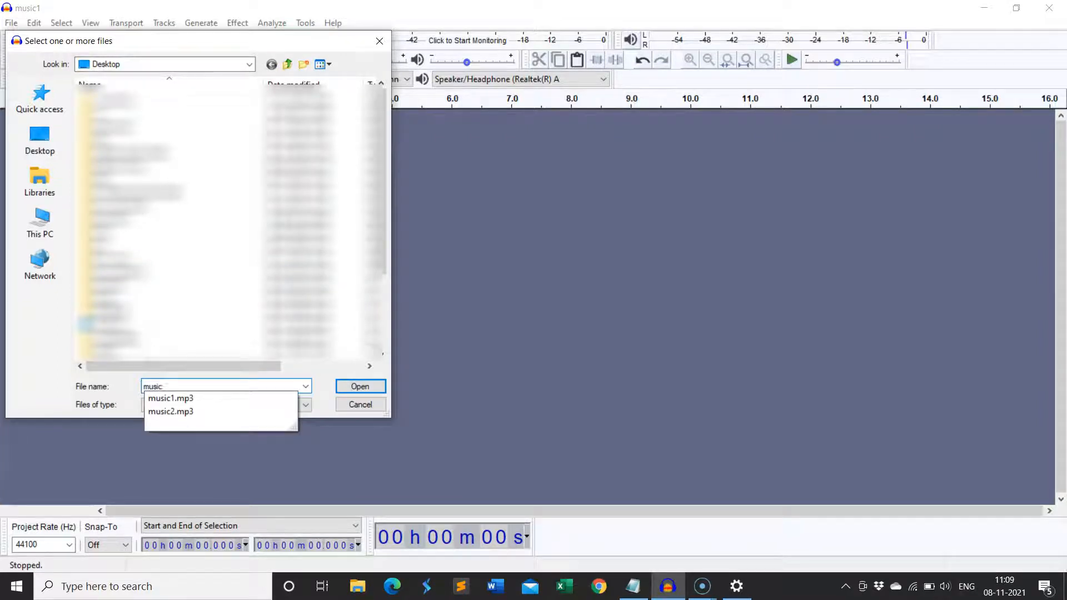
left_click(198, 396)
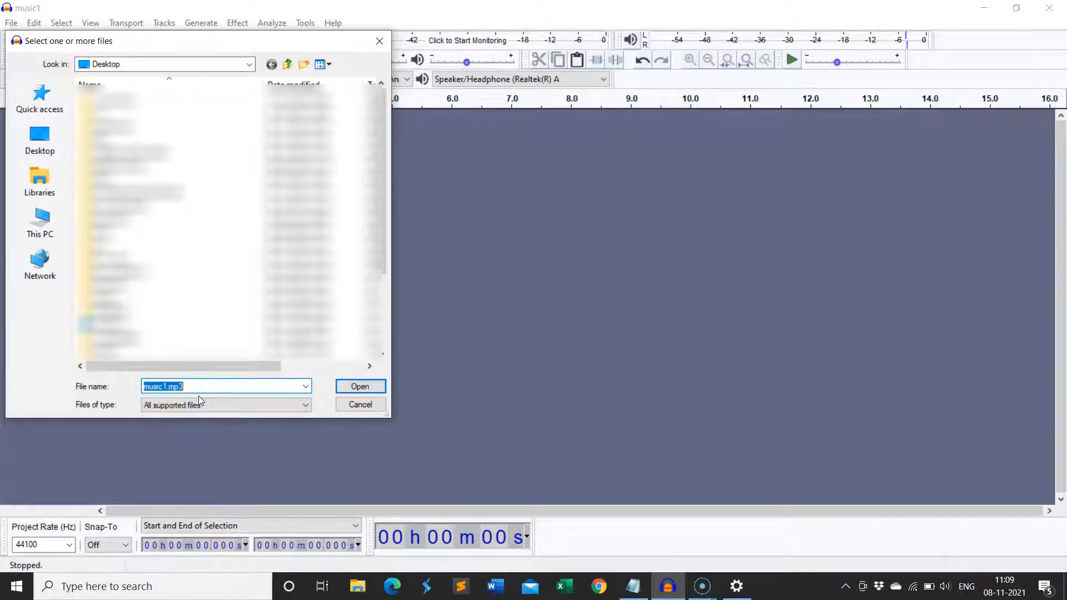
left_click(353, 387)
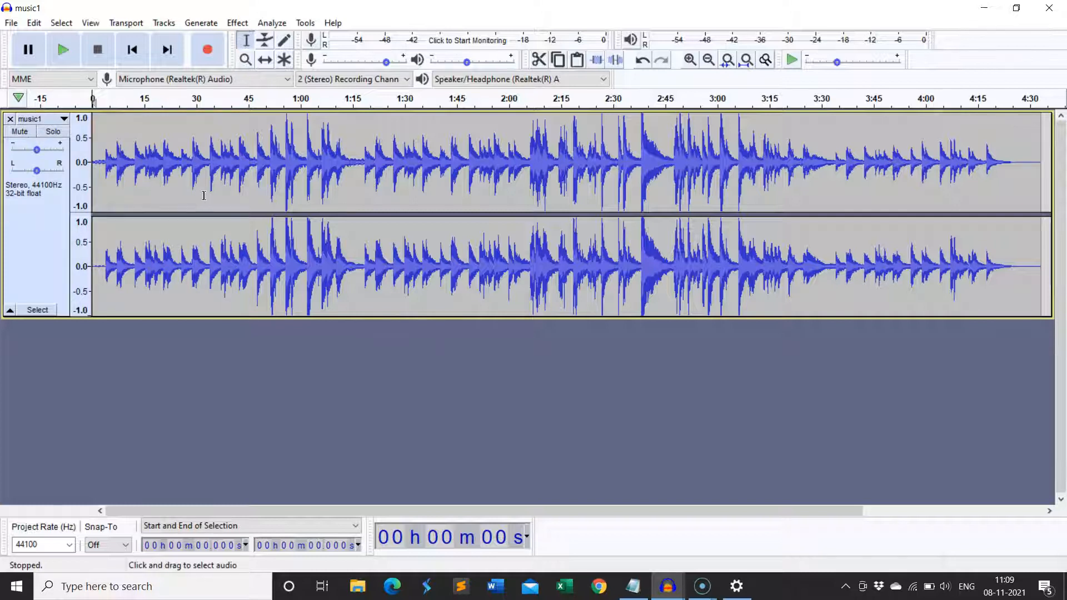
- Mute the music1 track and unmute it again
left_click(21, 135)
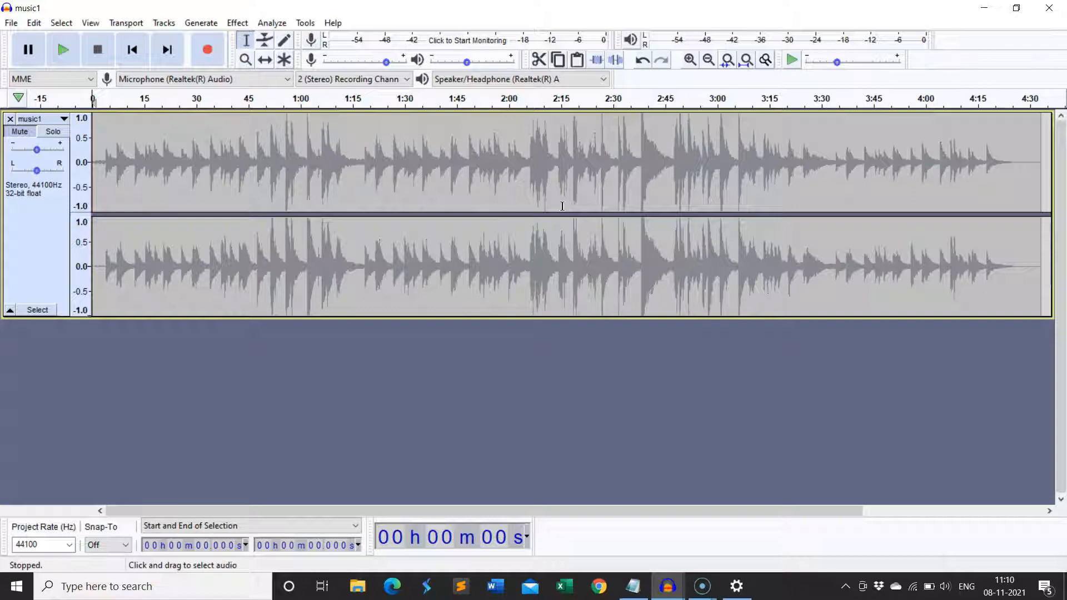
left_click(22, 135)
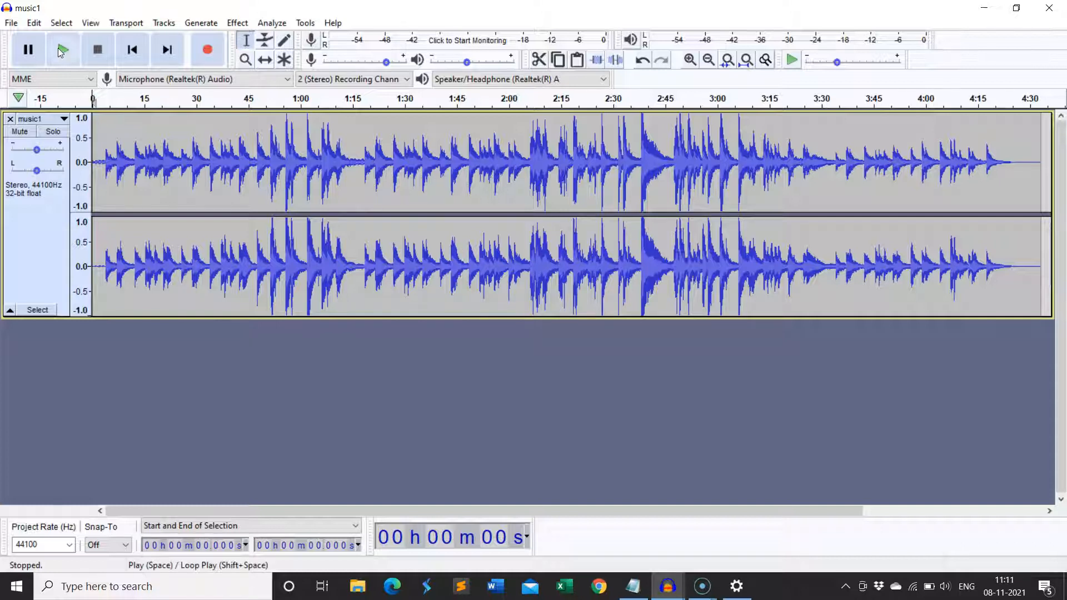
- Raise the playback volume to its maximum while previewing the music1 track, and replay the track's opening
left_click(59, 49)
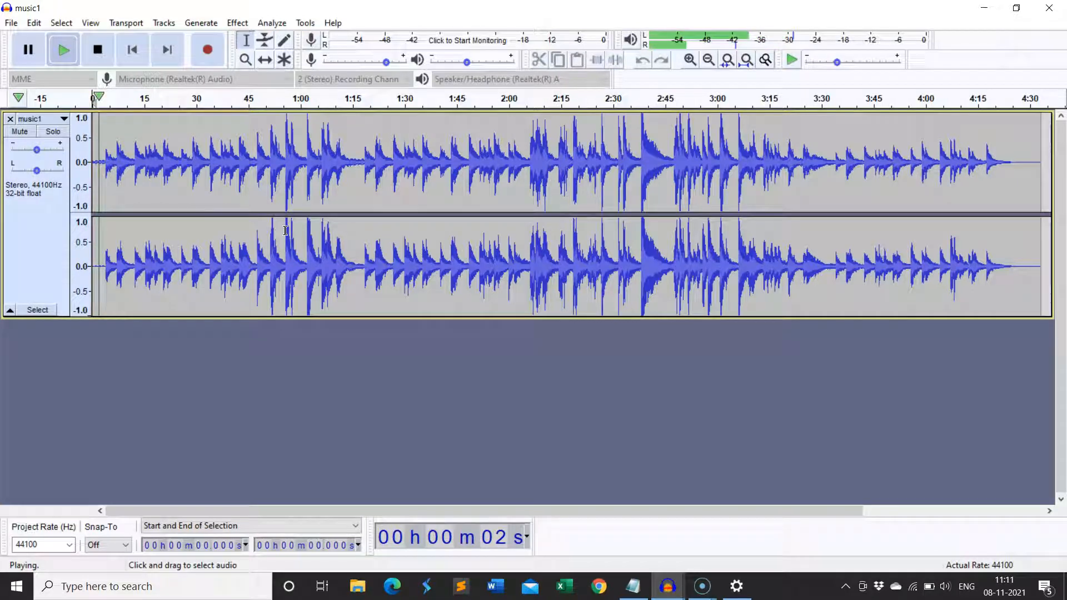
key("XF86AudioRaiseVolume")
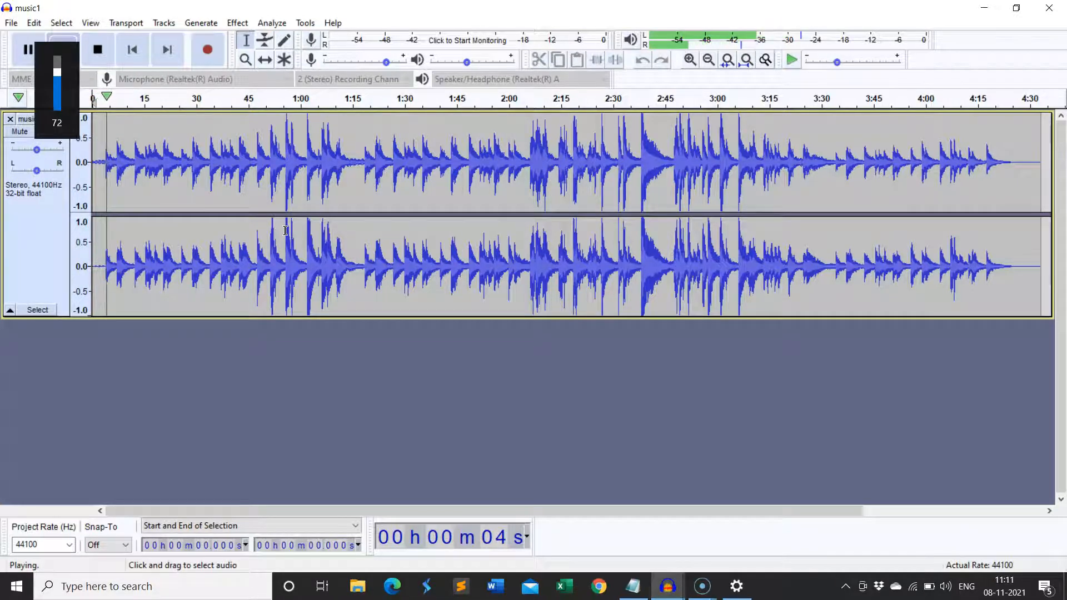
key("XF86AudioRaiseVolume")
key("XF86AudioRaiseVolume")
key("XF86AudioRaiseVolume")
key("XF86AudioRaiseVolume")
key("XF86AudioRaiseVolume")
key("XF86AudioRaiseVolume")
key("XF86AudioRaiseVolume")
key("XF86AudioRaiseVolume")
key("XF86AudioRaiseVolume")
key("XF86AudioRaiseVolume")
key("XF86AudioRaiseVolume")
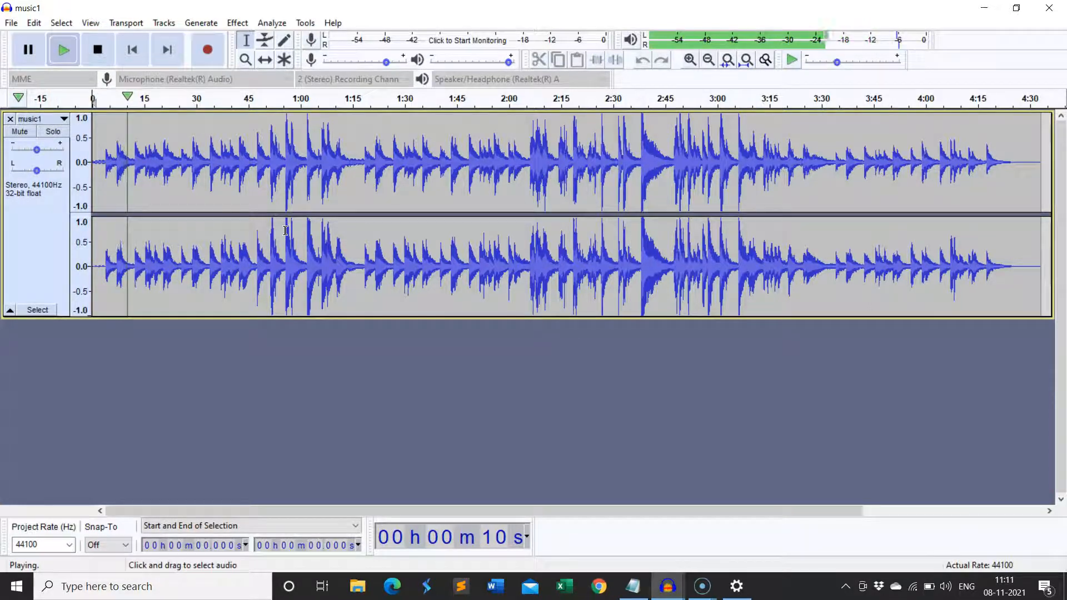
left_click(97, 50)
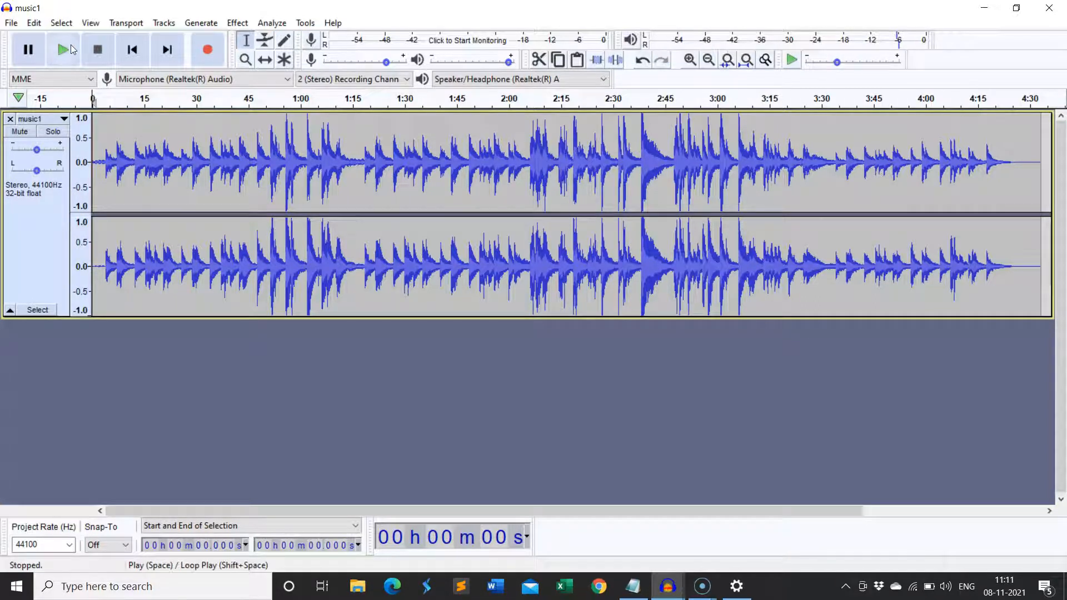
key("space")
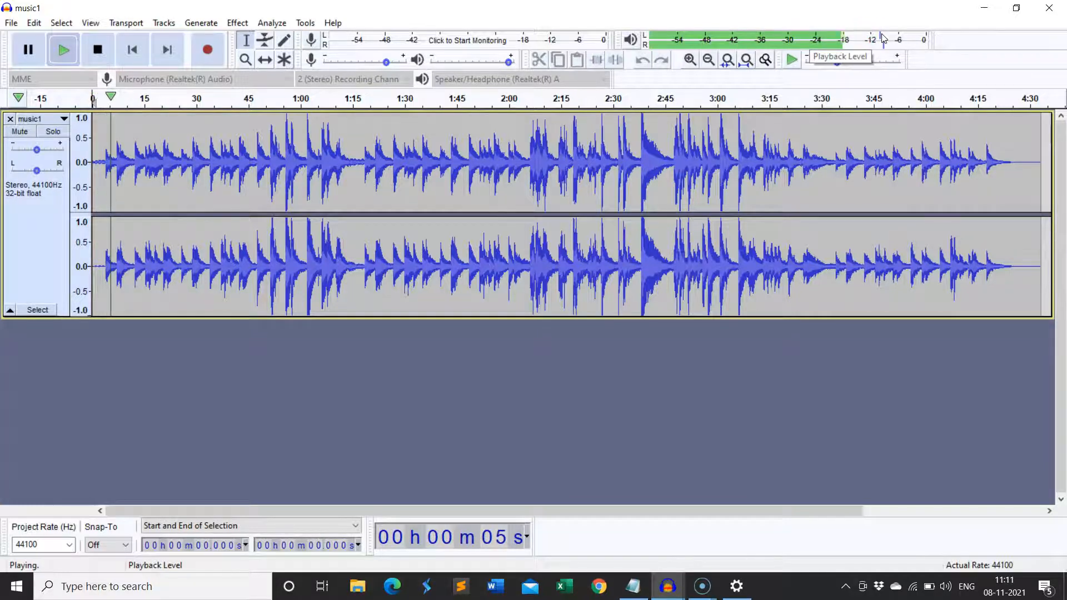
left_click(110, 49)
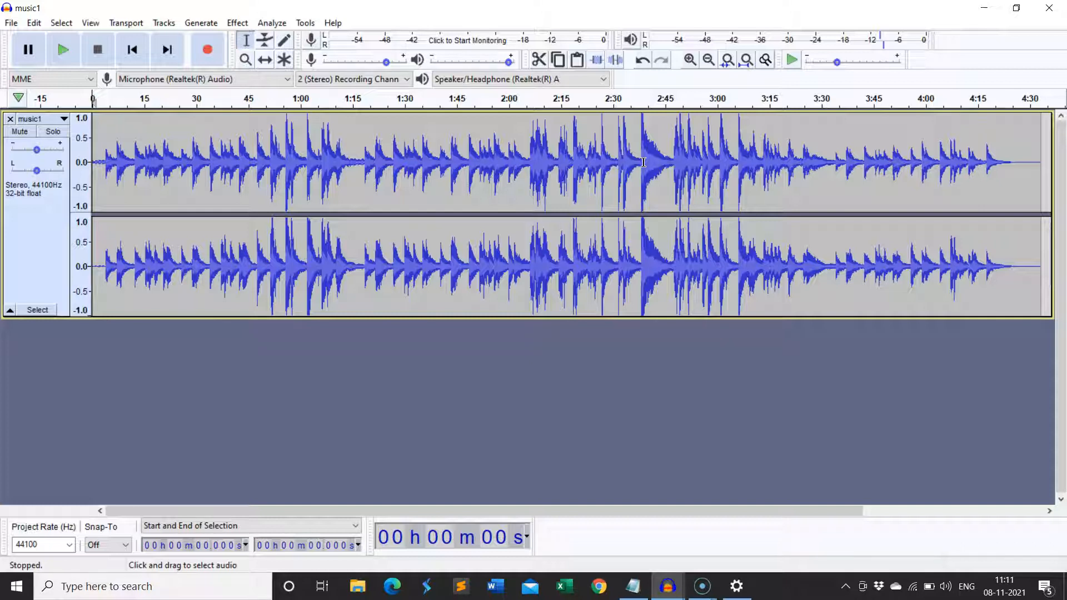
- Open music2.mp3 from the Desktop in a separate project window
left_click(11, 22)
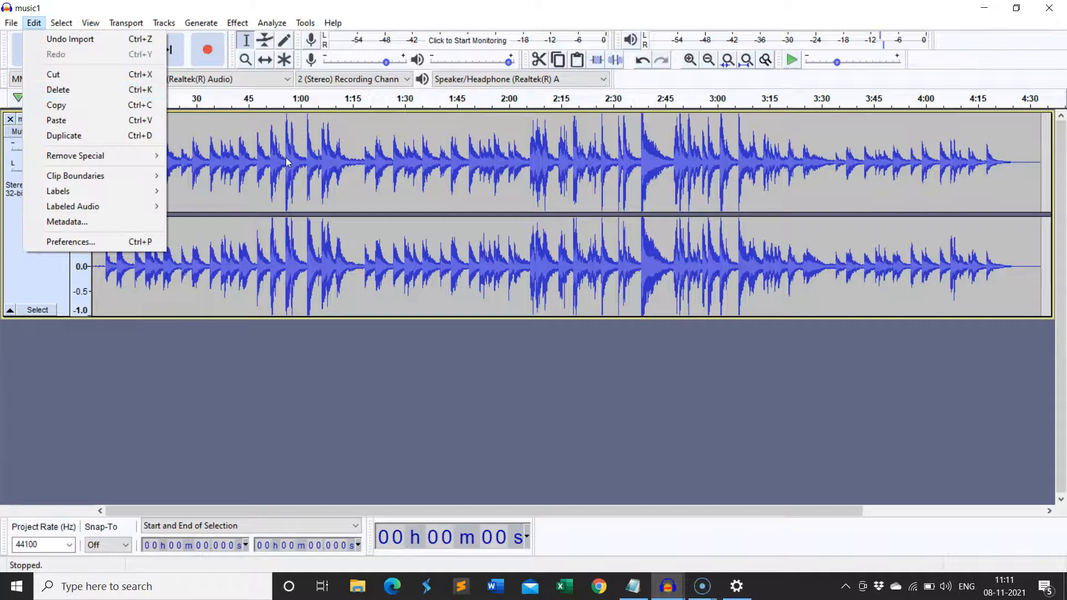
mouse_move(11, 23)
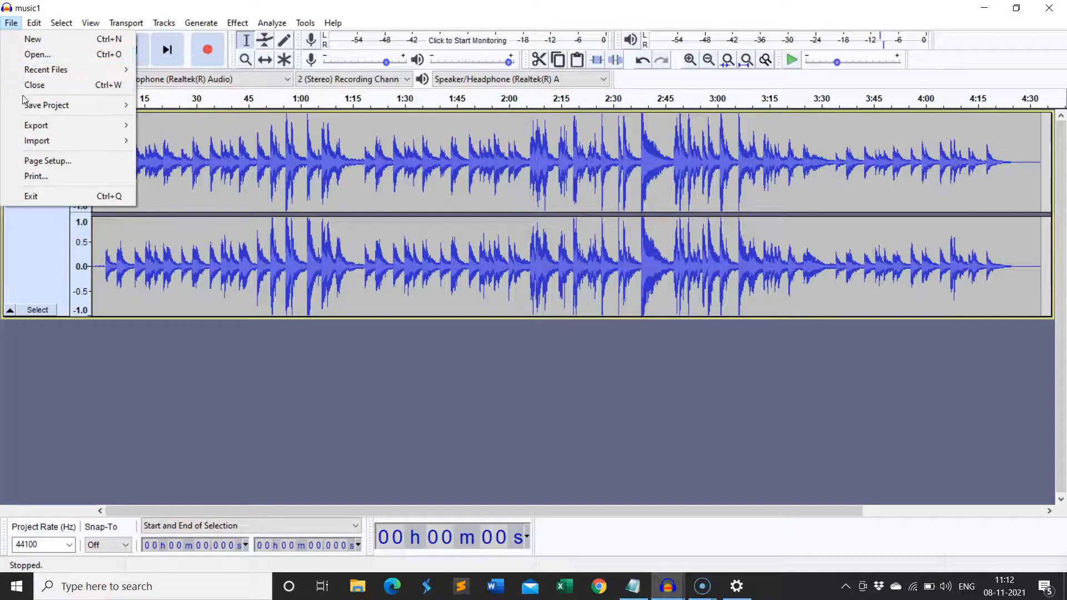
mouse_move(22, 141)
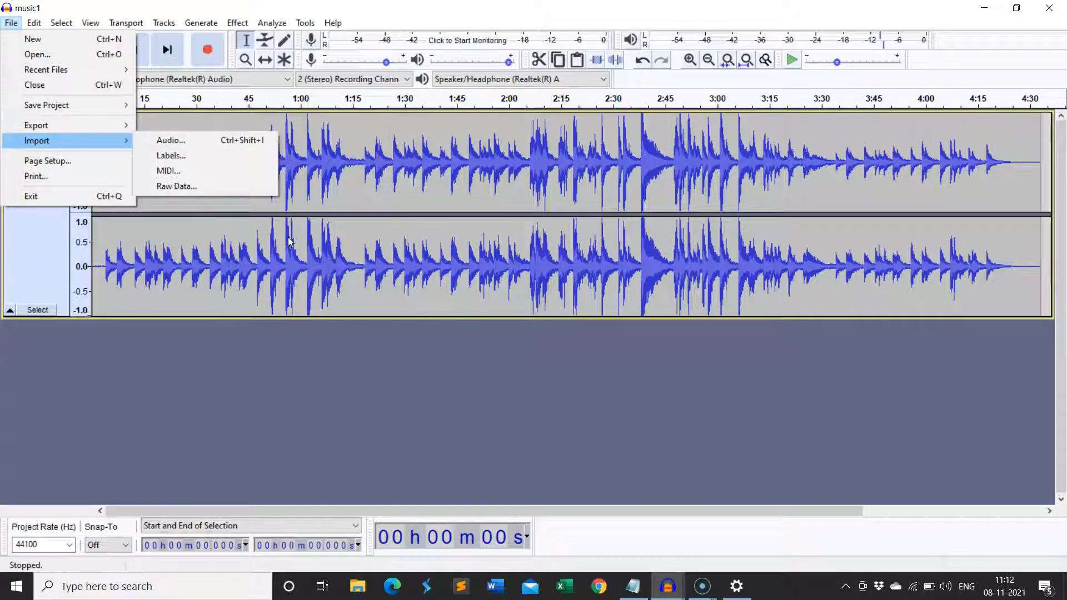
left_click(10, 54)
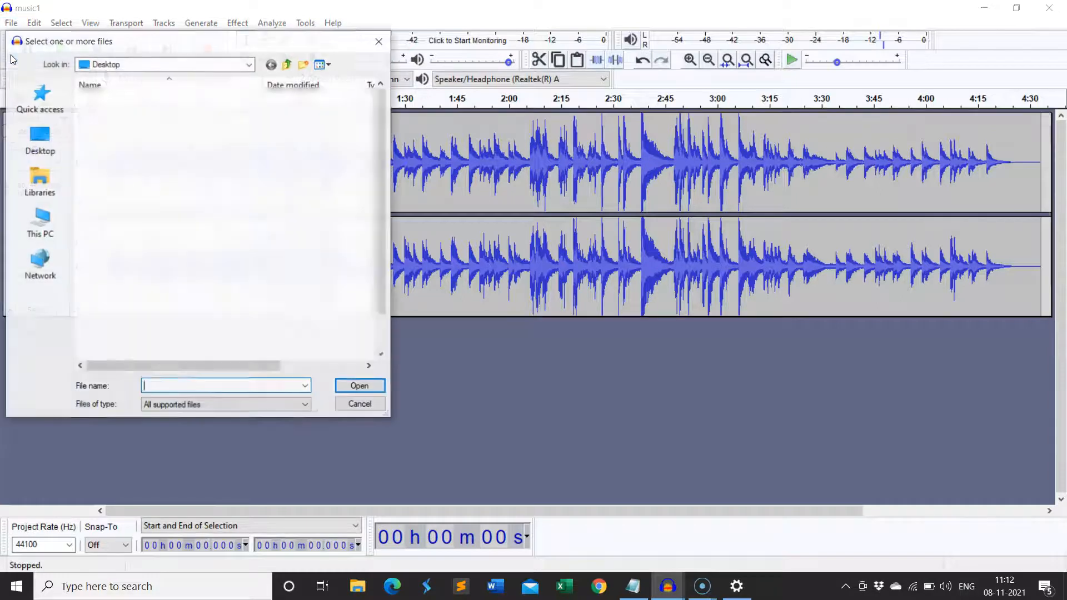
type("music2")
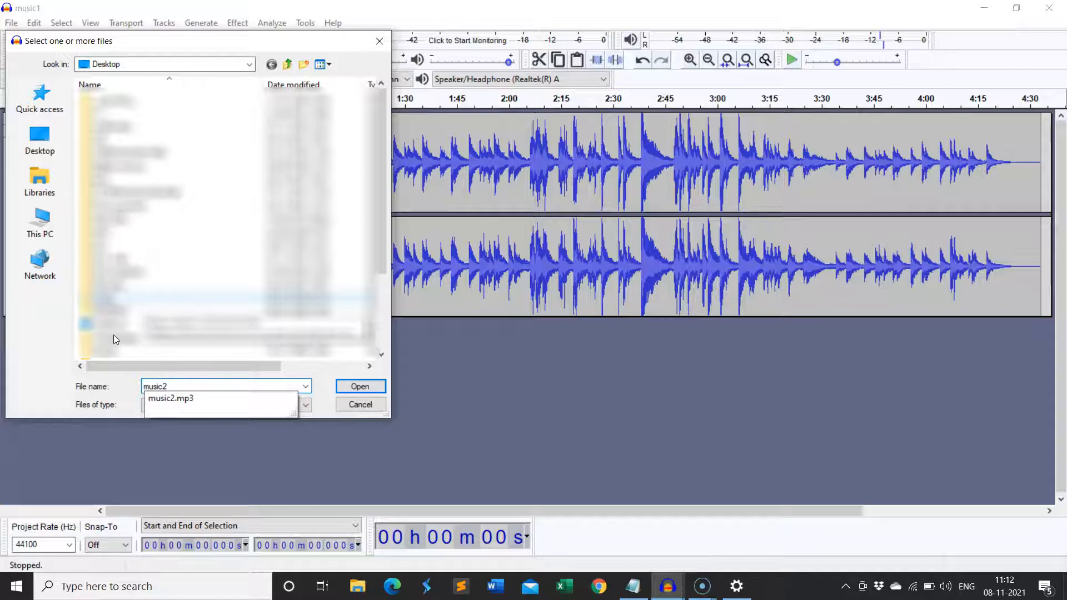
left_click(374, 388)
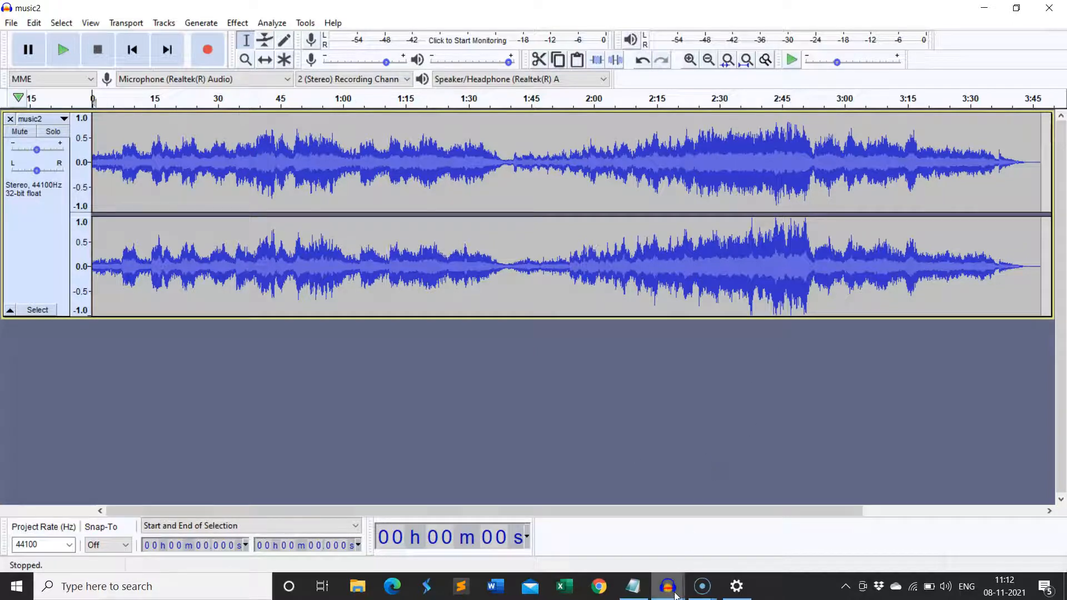
- Bring up the music2 project window and close it without saving
mouse_move(667, 586)
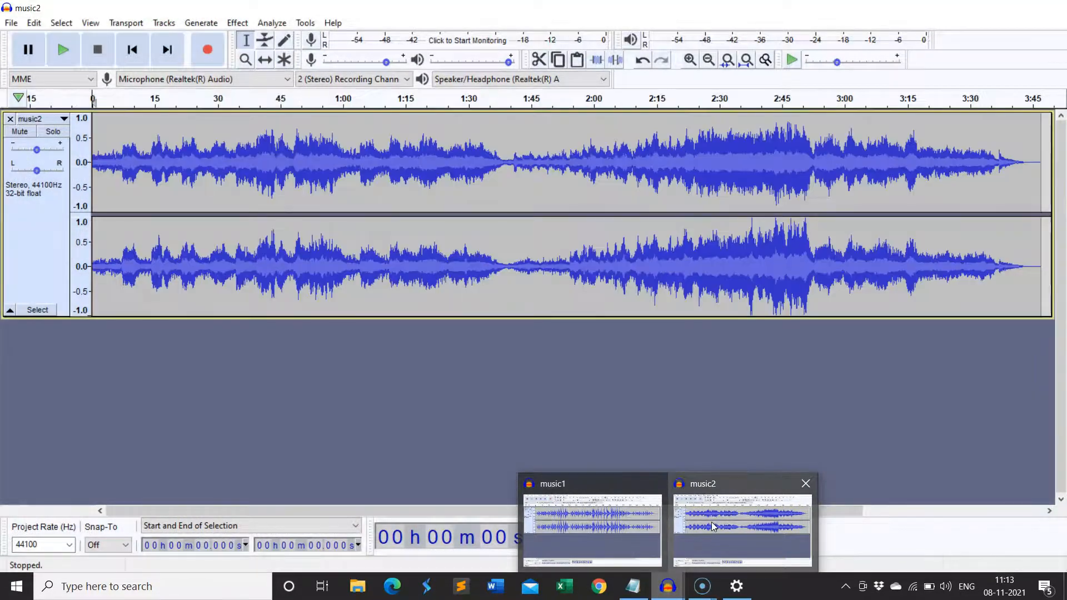
left_click(713, 526)
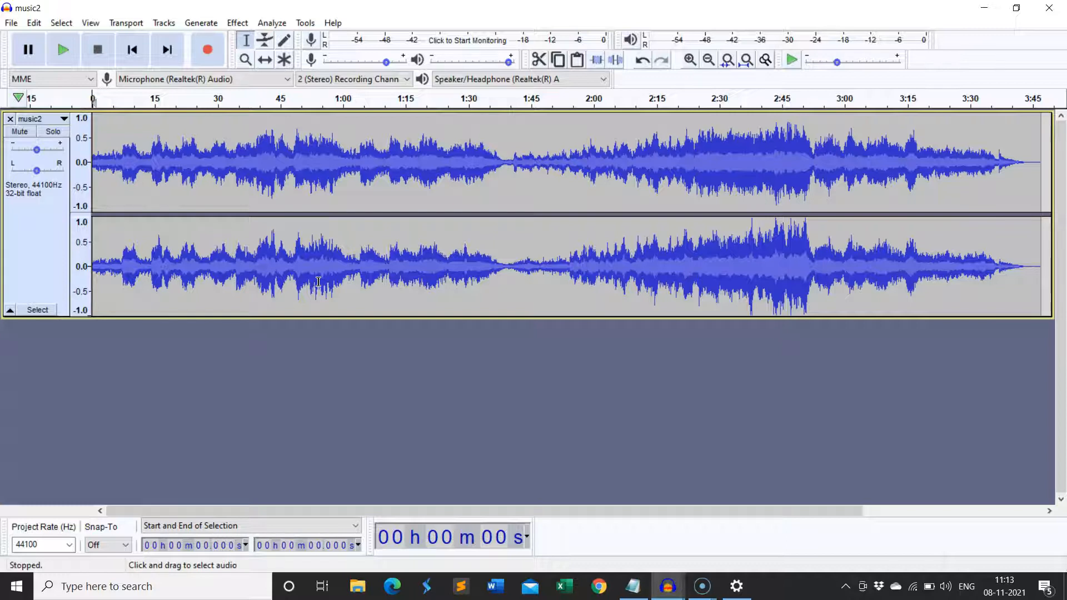
left_click(1049, 8)
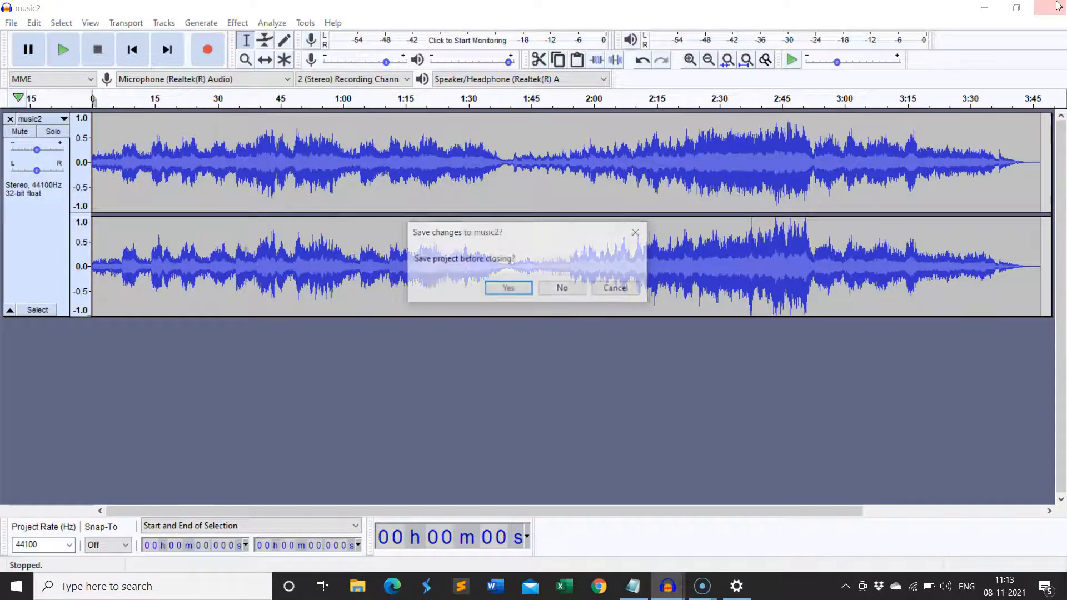
left_click(563, 288)
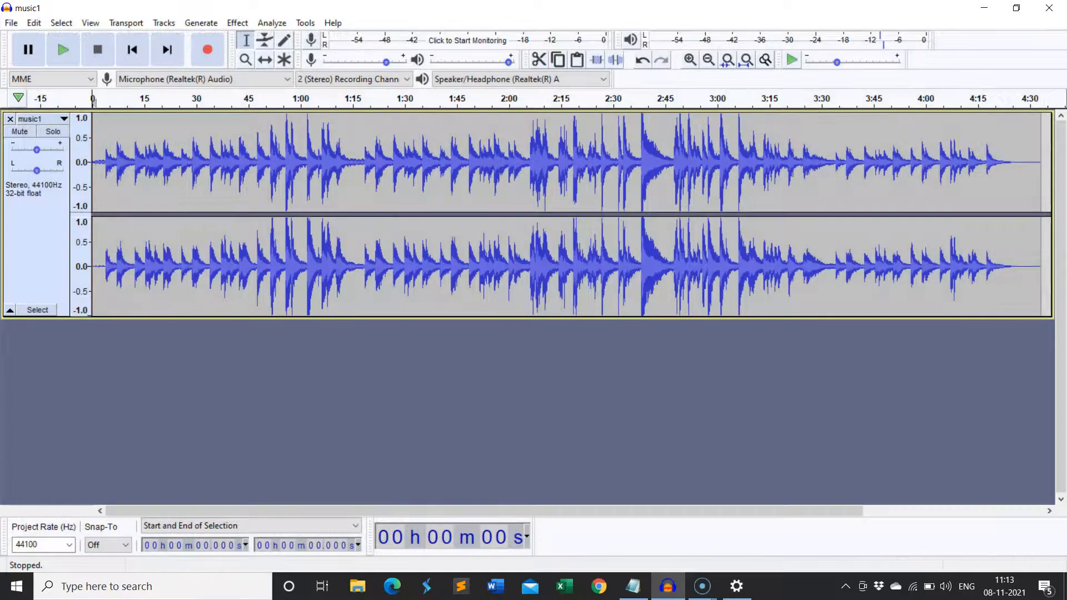
- Import the music2.mp3 audio file into the music1 project as a second track
left_click(11, 23)
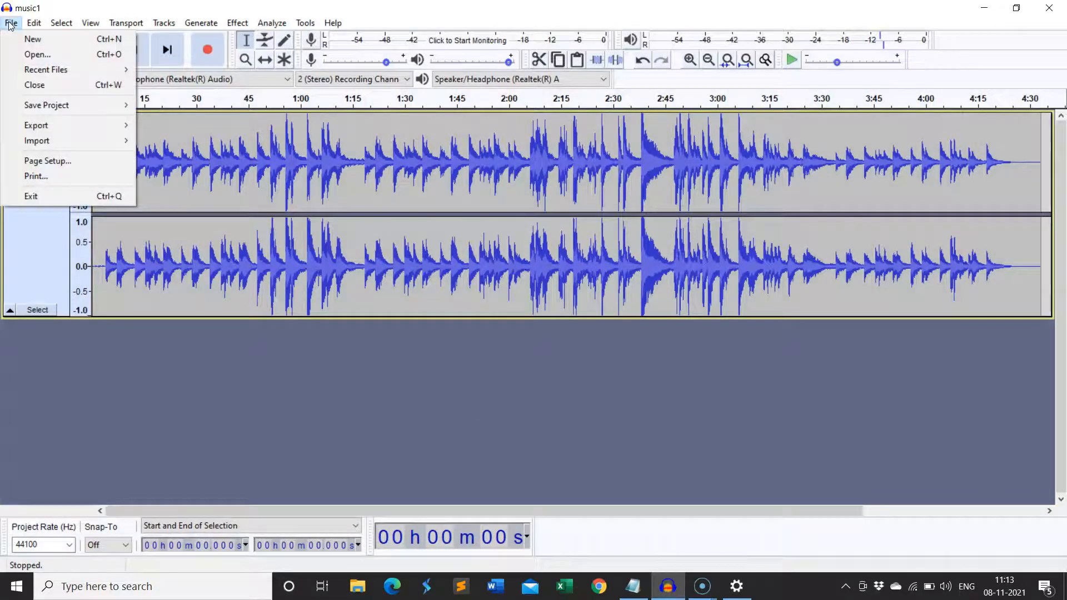
mouse_move(25, 143)
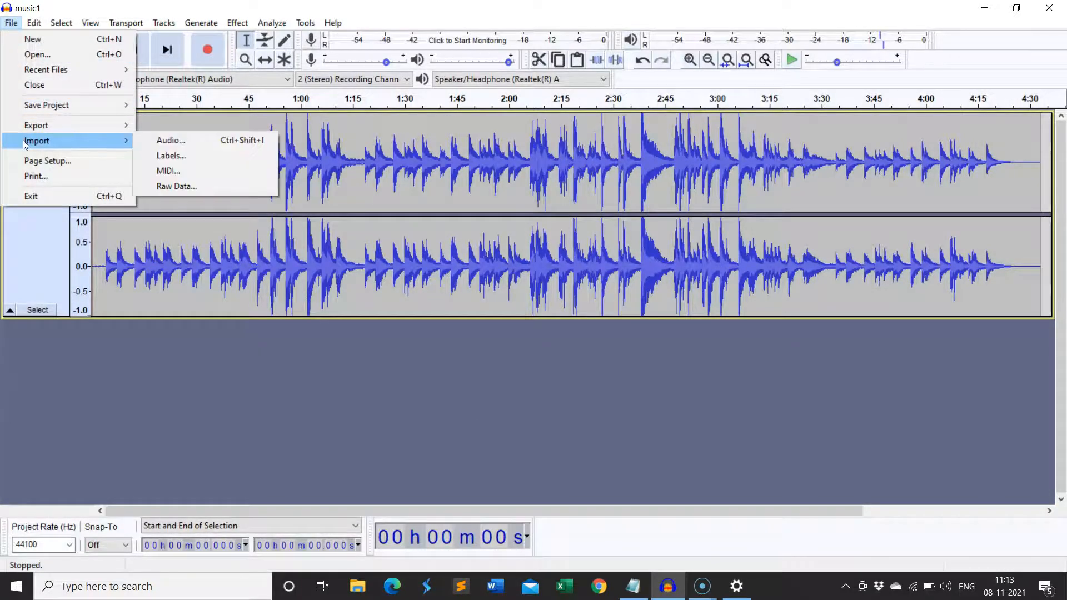
left_click(173, 143)
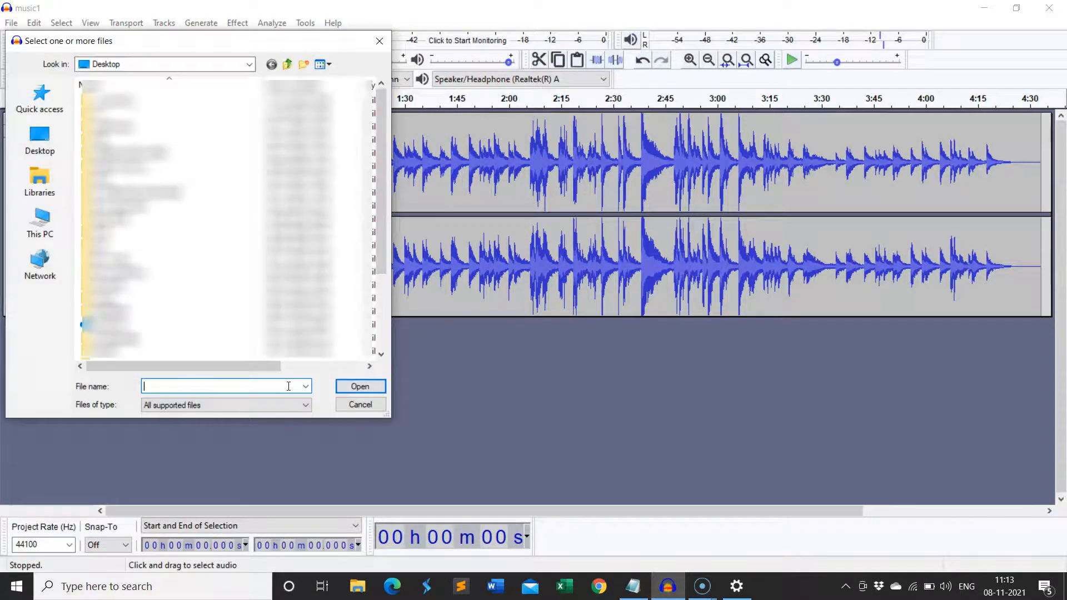
type("music2")
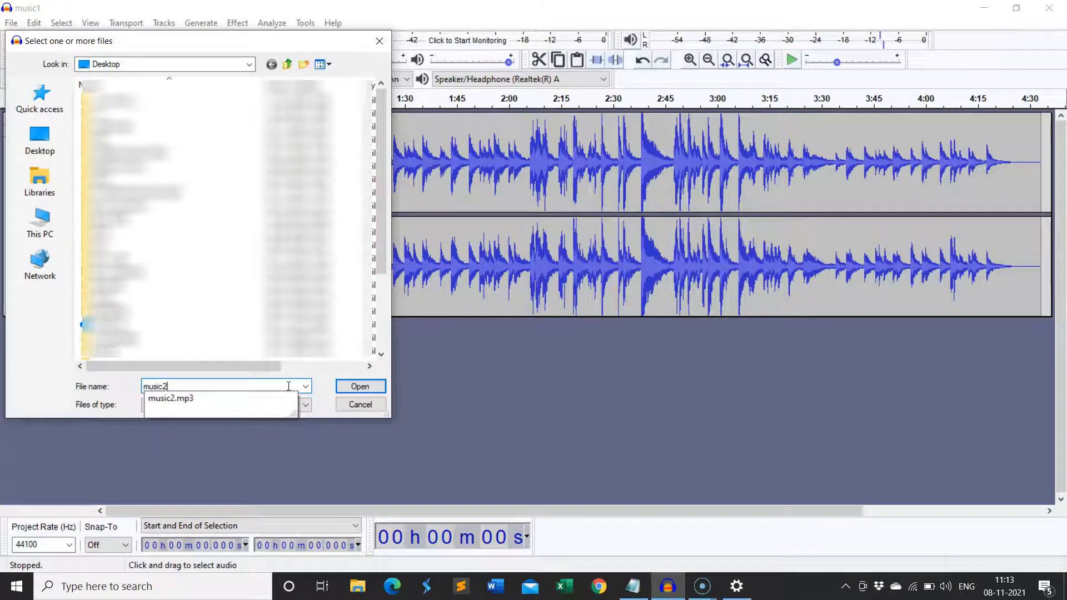
left_click(285, 398)
left_click(344, 387)
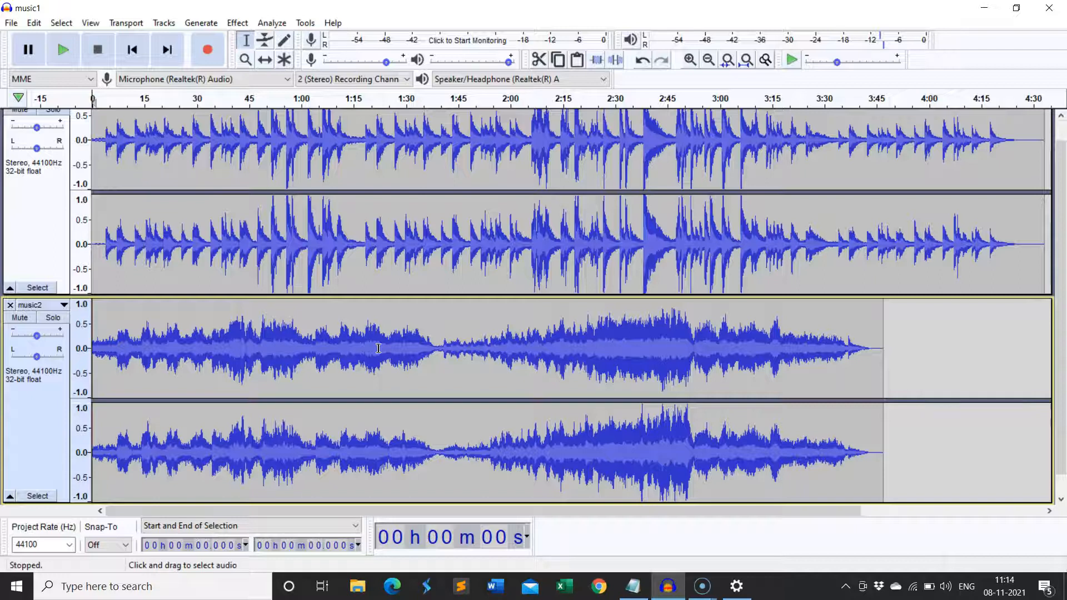
left_click(11, 22)
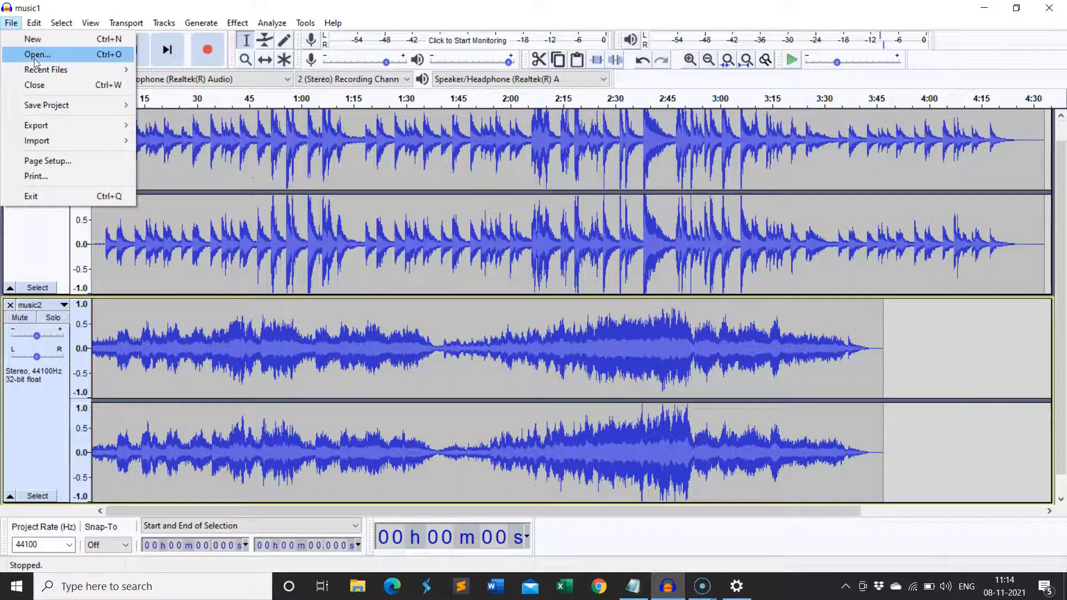
left_click(664, 245)
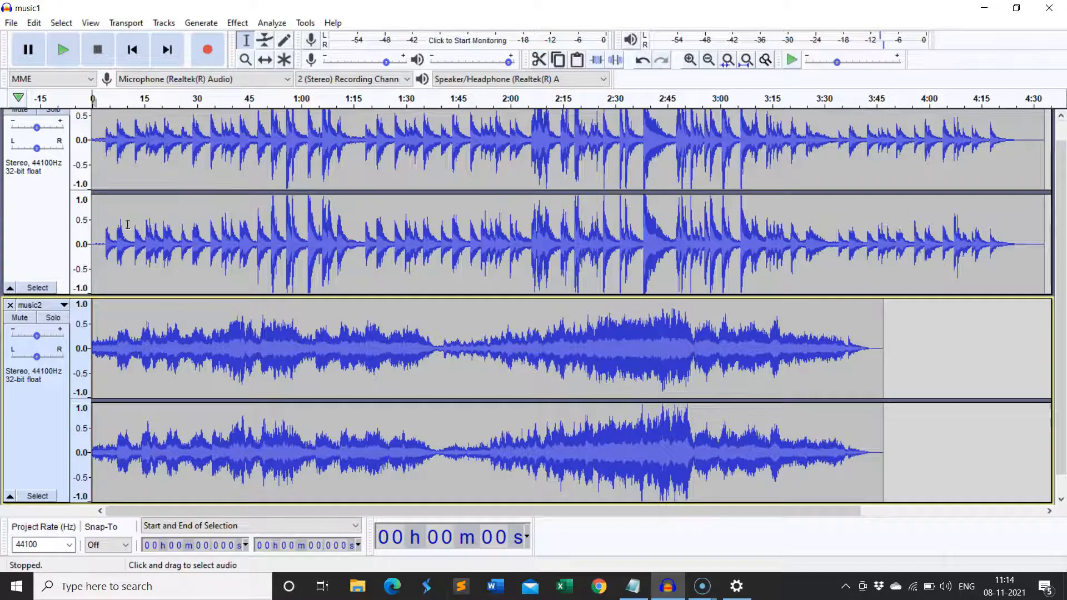
scroll(133, 233, "up", 2)
scroll(152, 261, "down", 2)
scroll(156, 267, "up", 2)
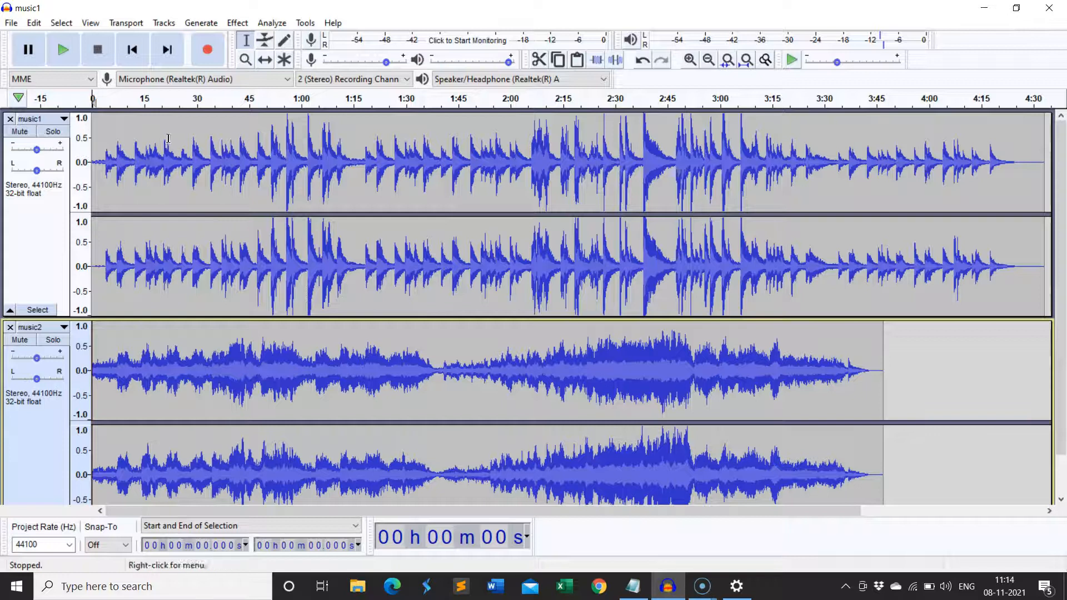
- Preview only the music2 track by muting music1 and soloing music2, and turn both settings off again
left_click(16, 133)
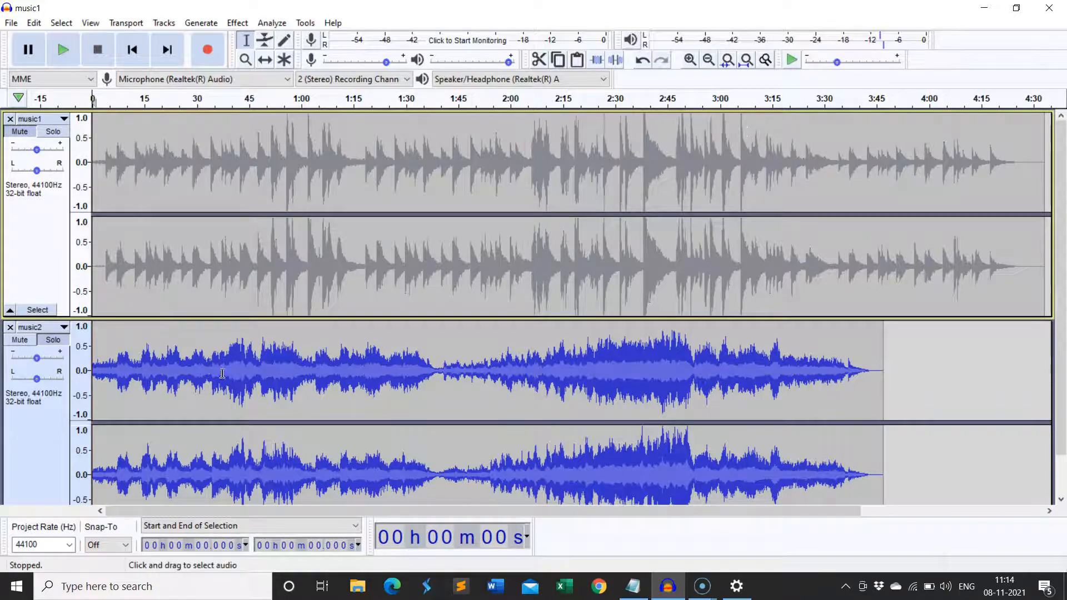
left_click(68, 58)
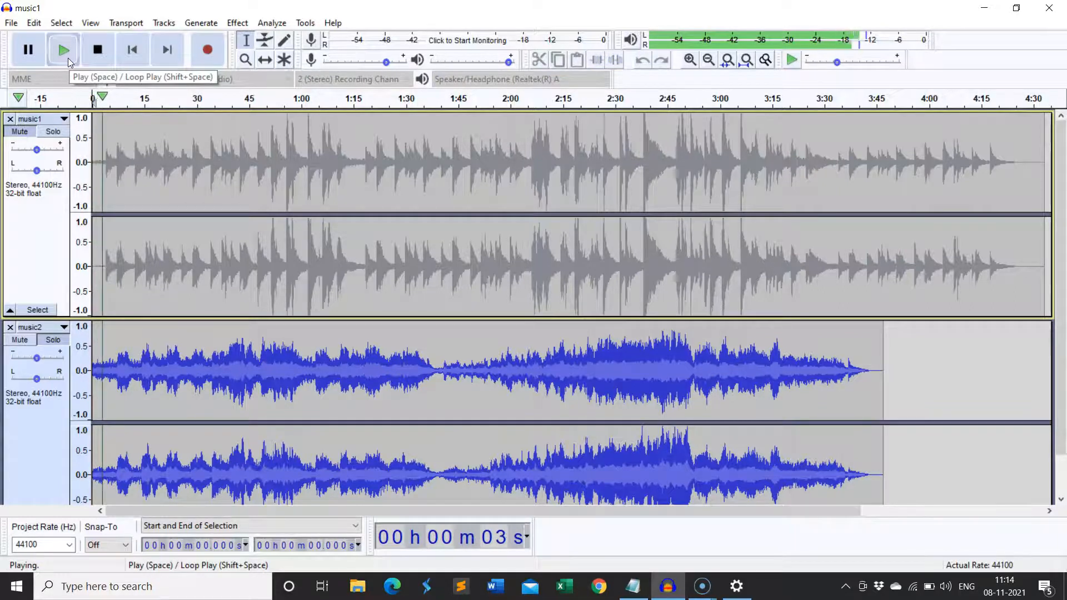
left_click(97, 51)
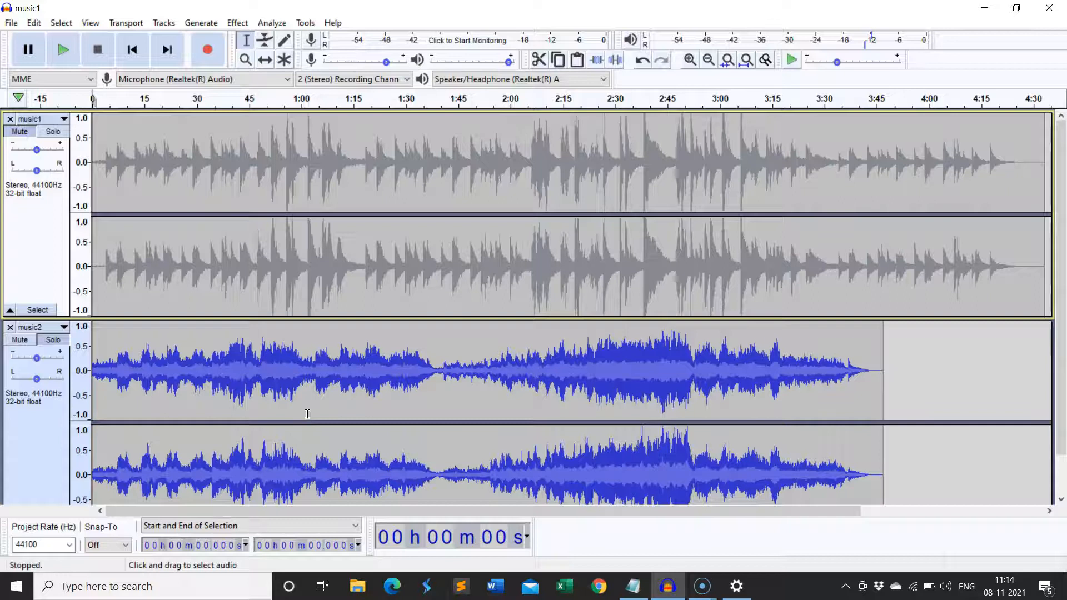
left_click(21, 135)
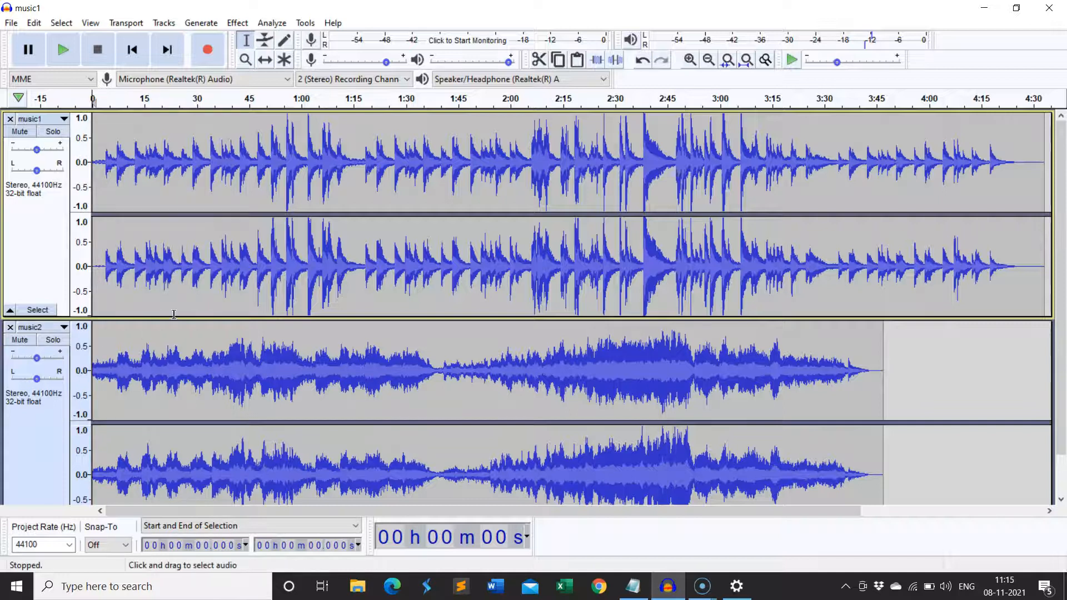
- Turn solo on and off for the music2 track, and play both tracks together from the start before stopping playback
left_click(57, 344)
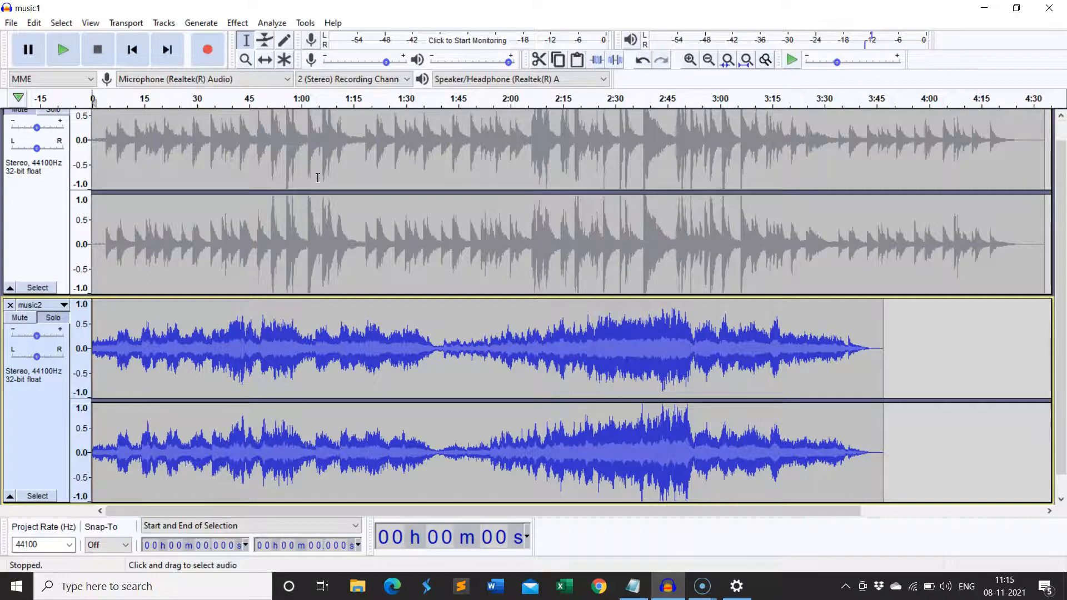
left_click(55, 318)
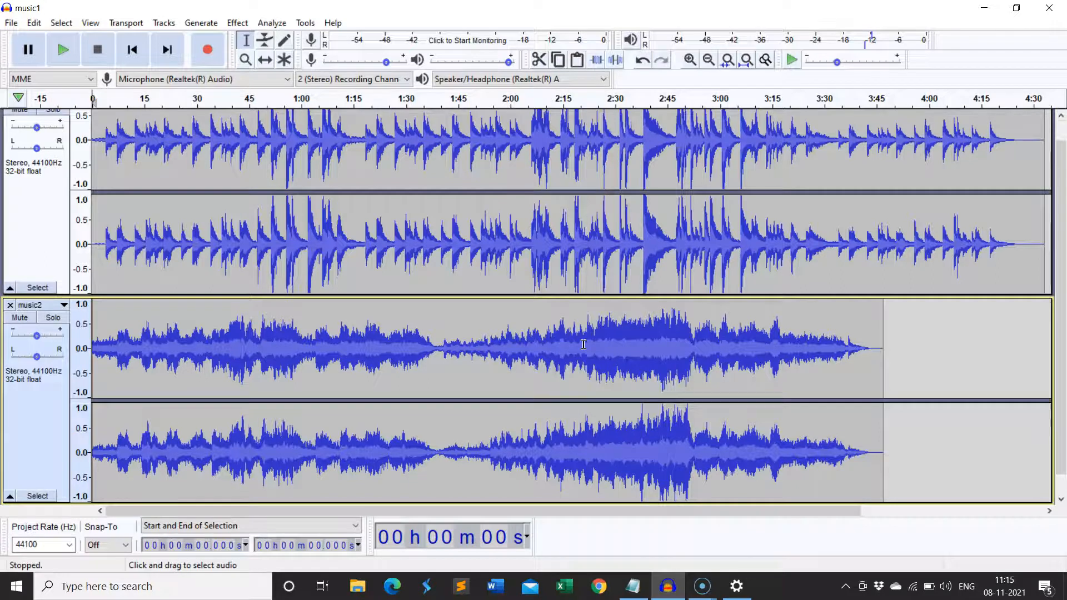
scroll(586, 336, "up", 2)
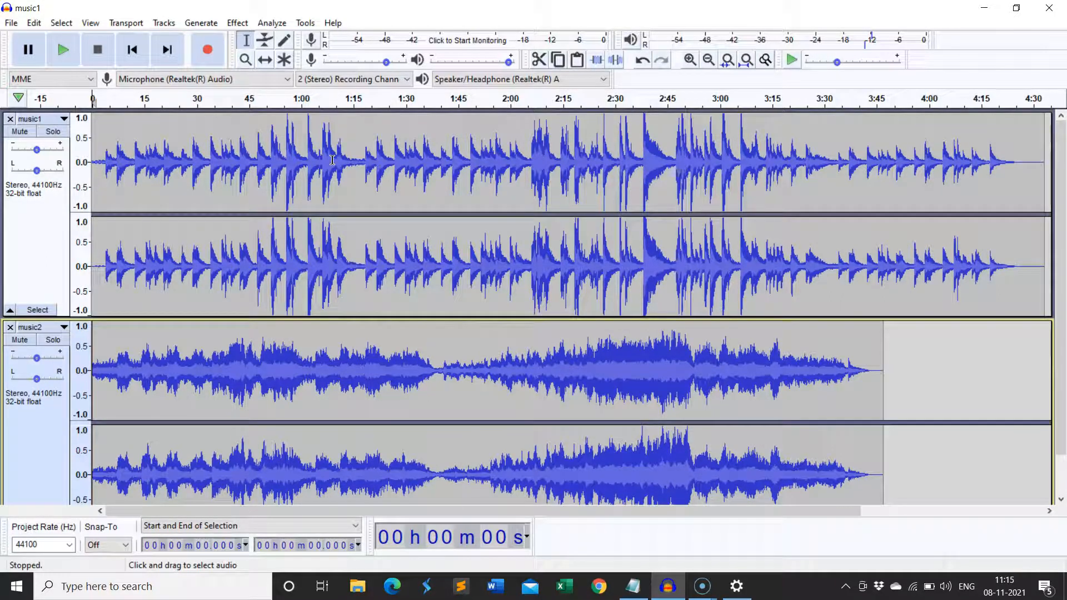
left_click(58, 54)
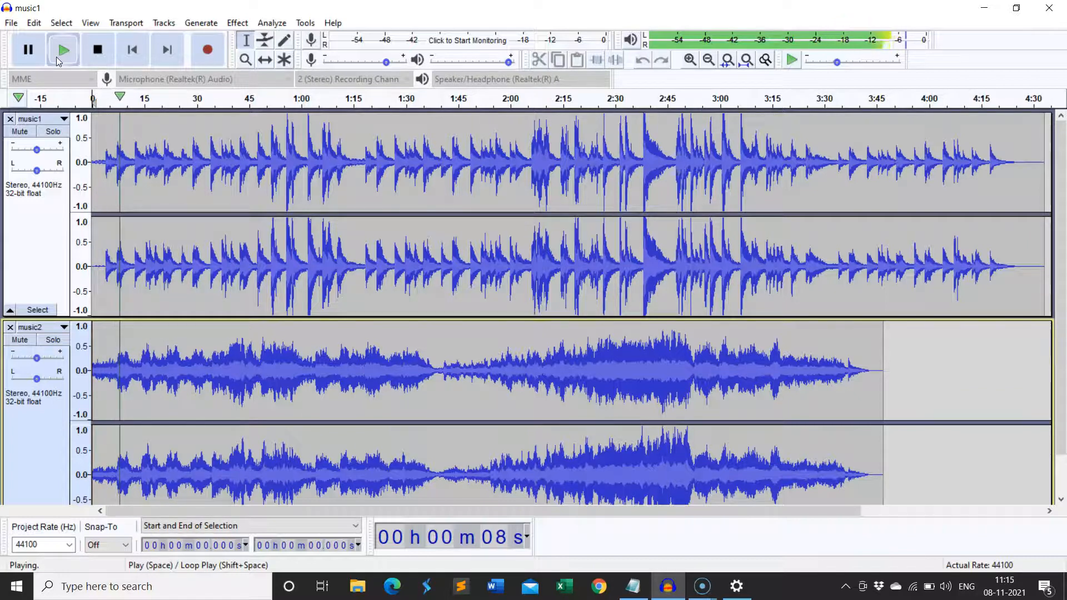
left_click(99, 50)
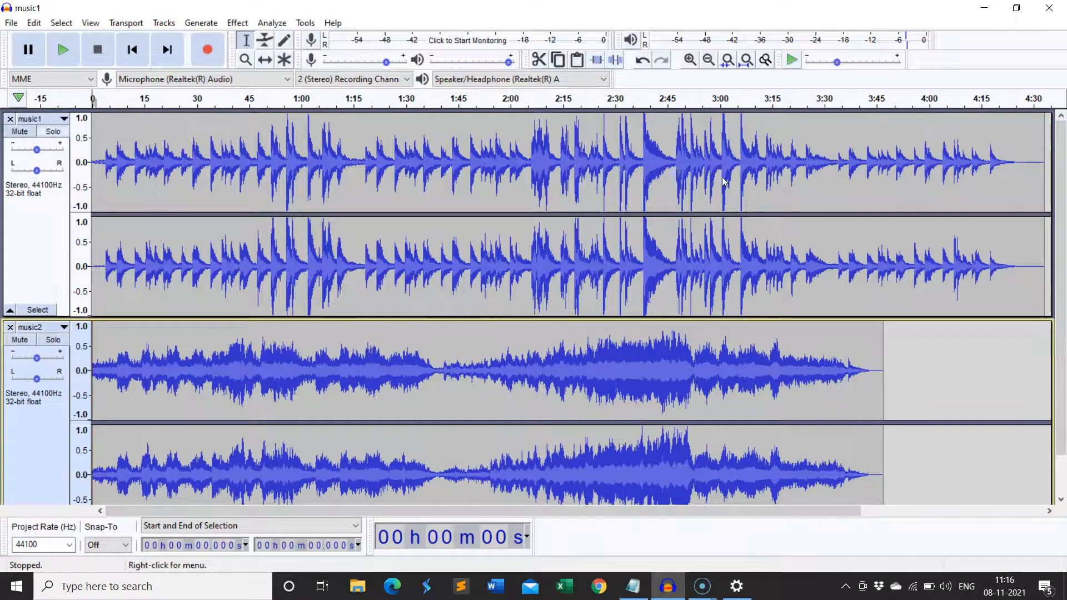
- Solo the music1 track and release it, and do the same with the music2 track so neither stays soloed
left_click(53, 132)
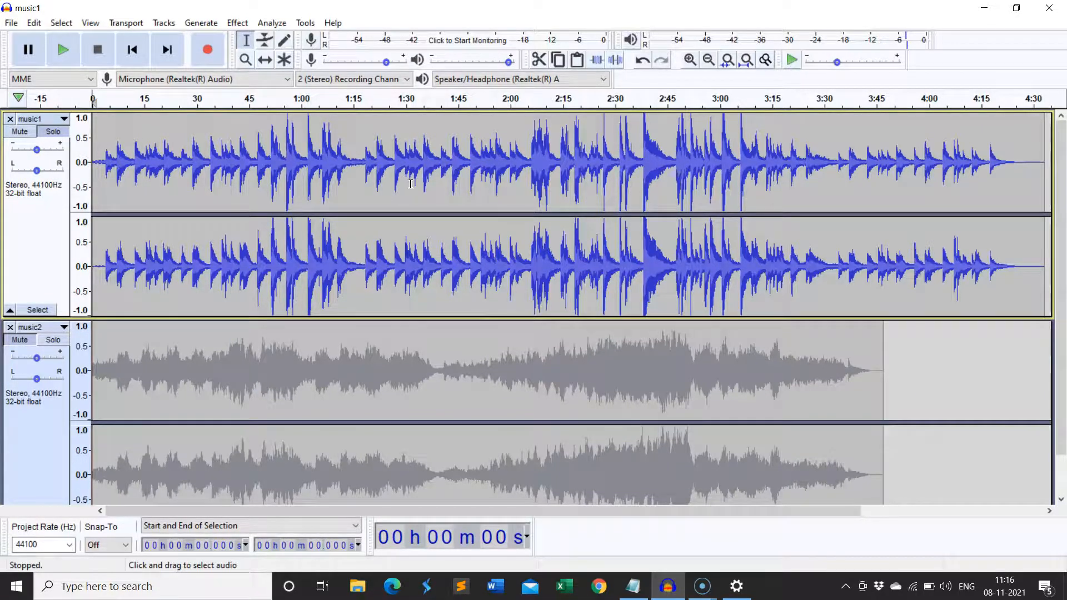
left_click(51, 135)
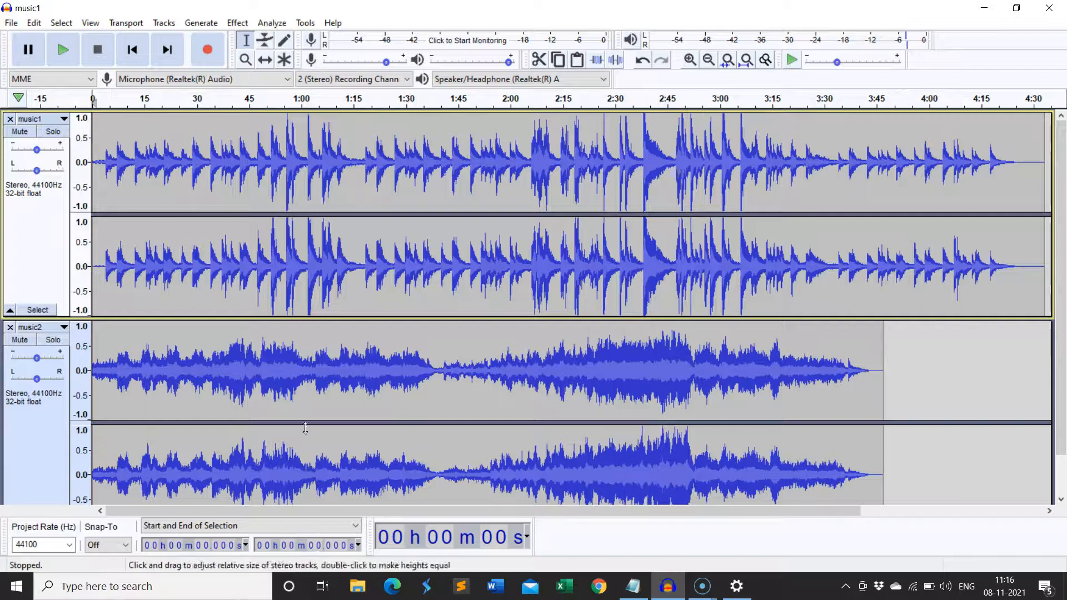
left_click(52, 340)
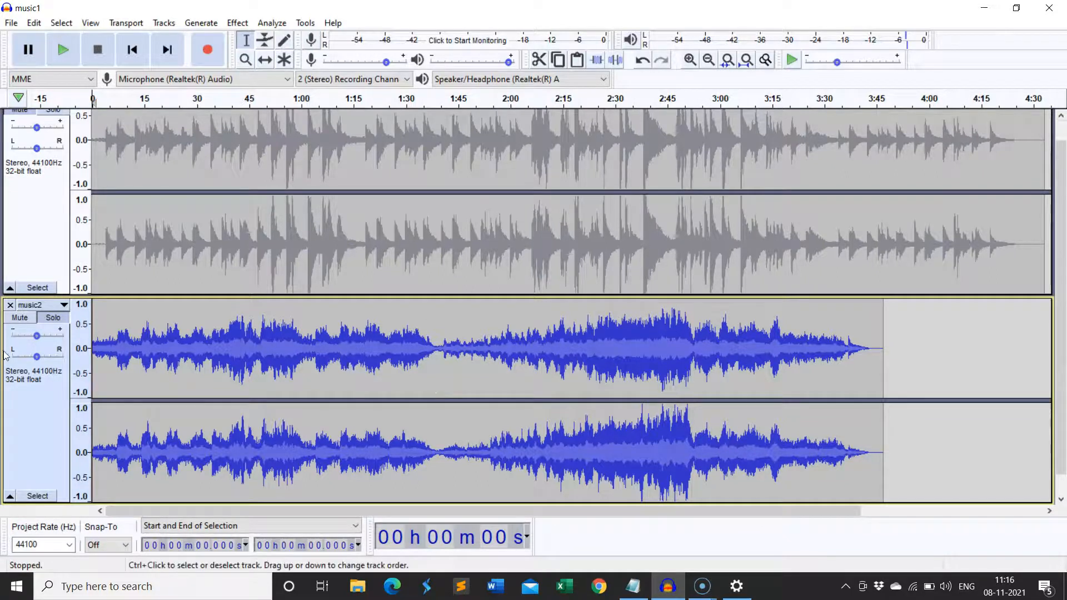
left_click(53, 319)
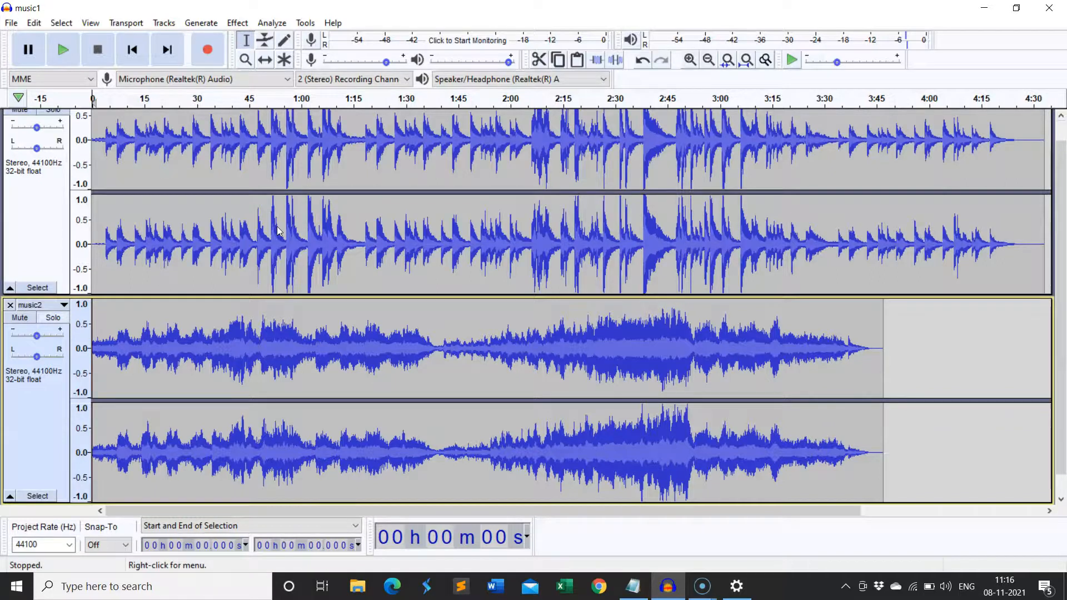